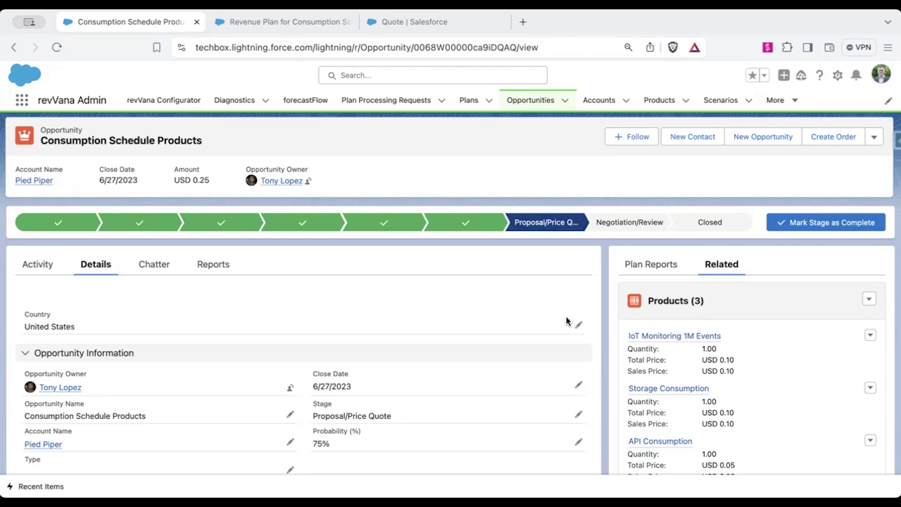
- Scroll the Consumption Schedule Products opportunity down to its Plans related list to reach the revenue plan
{"action": "scroll", "coordinate": [566, 320], "scroll_direction": "down", "scroll_amount": 2}
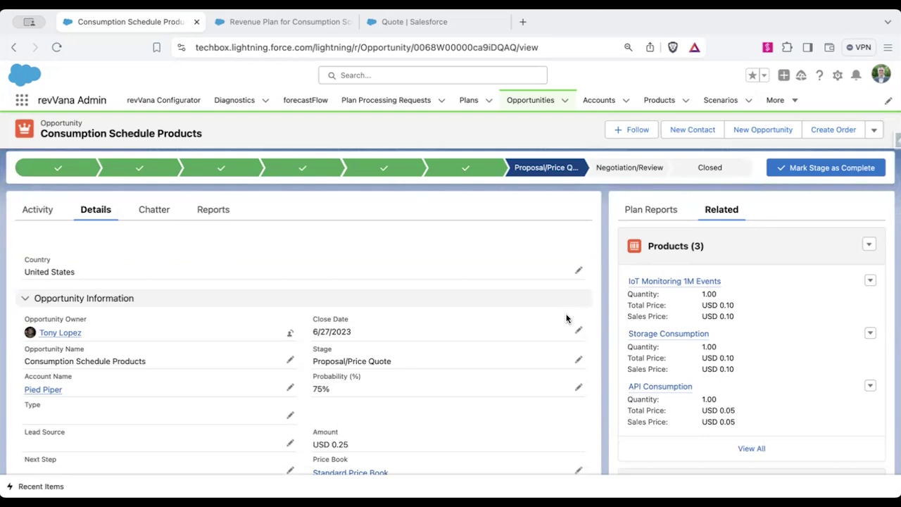
{"action": "scroll", "coordinate": [566, 318], "scroll_direction": "up", "scroll_amount": 2}
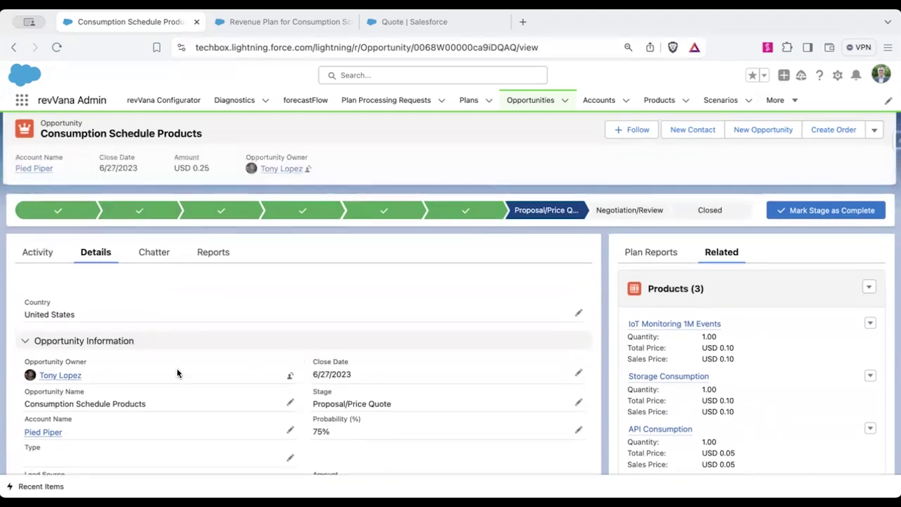
{"action": "scroll", "coordinate": [371, 323], "scroll_direction": "down", "scroll_amount": 1}
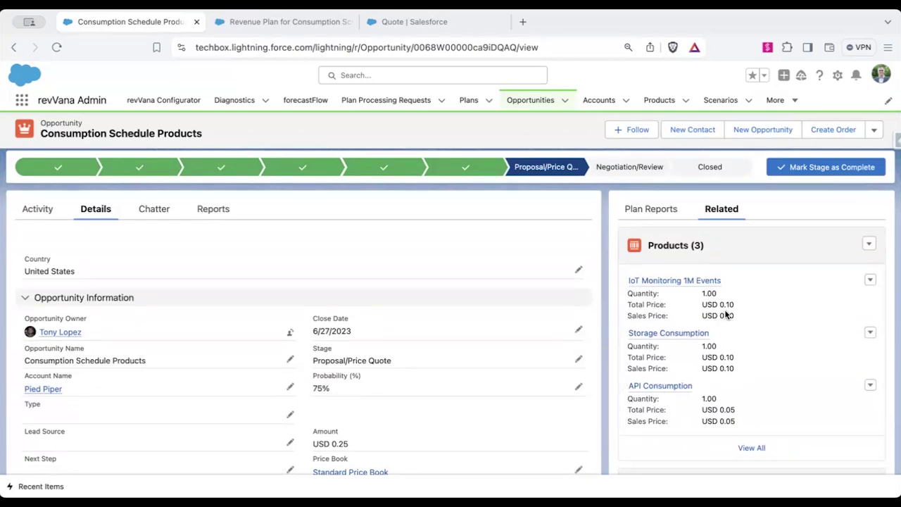
{"action": "mouse_move", "coordinate": [708, 280]}
{"action": "scroll", "coordinate": [803, 394], "scroll_direction": "down", "scroll_amount": 2}
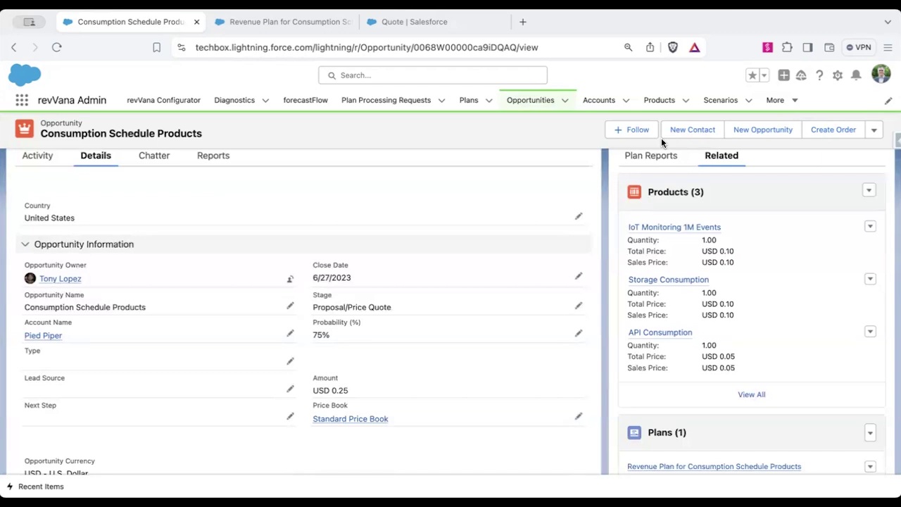
{"action": "scroll", "coordinate": [677, 328], "scroll_direction": "down", "scroll_amount": 2}
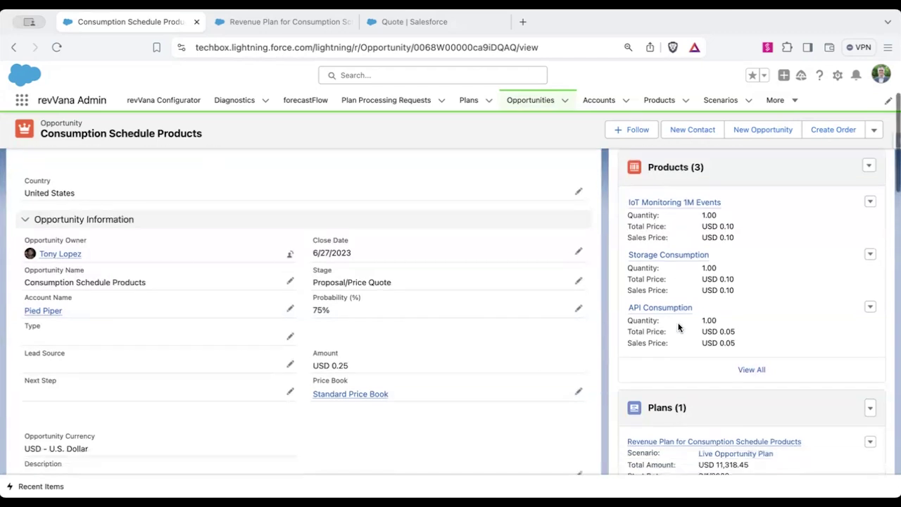
{"action": "scroll", "coordinate": [678, 328], "scroll_direction": "up", "scroll_amount": 2}
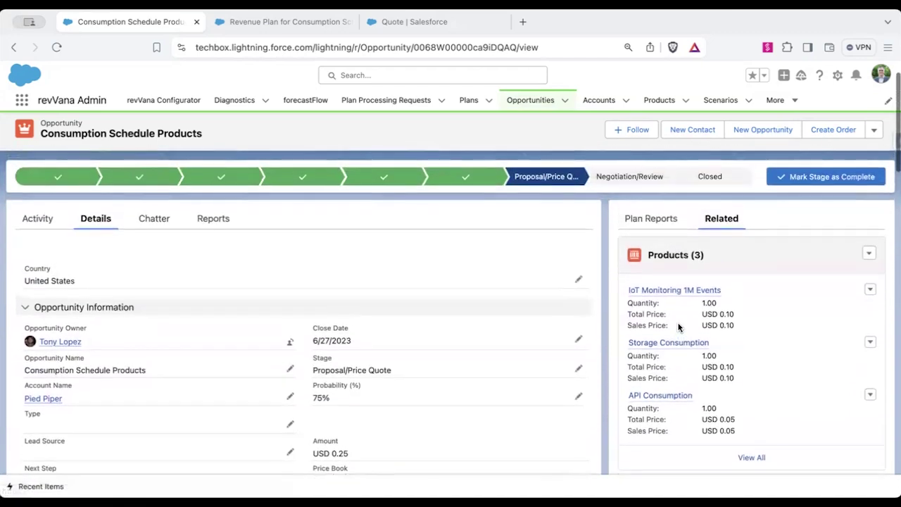
{"action": "scroll", "coordinate": [677, 328], "scroll_direction": "down", "scroll_amount": 2}
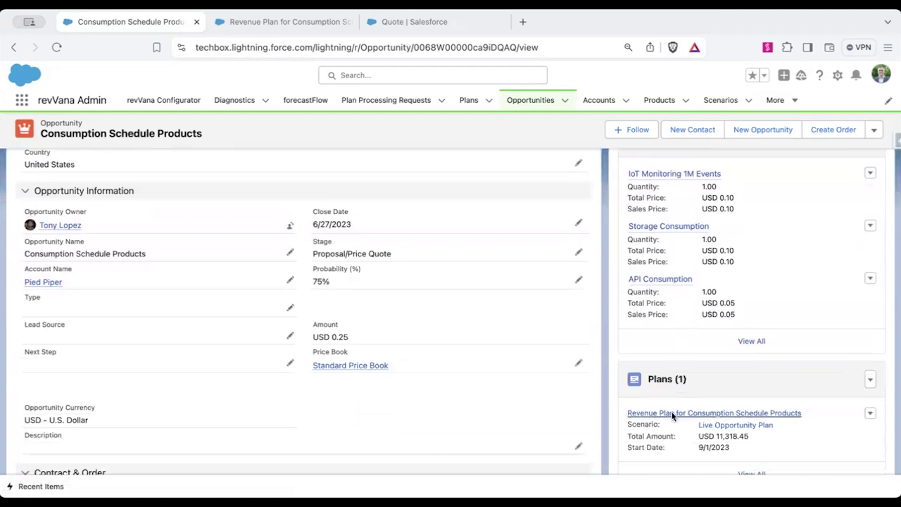
{"action": "mouse_move", "coordinate": [680, 412]}
{"action": "left_click", "coordinate": [305, 22]}
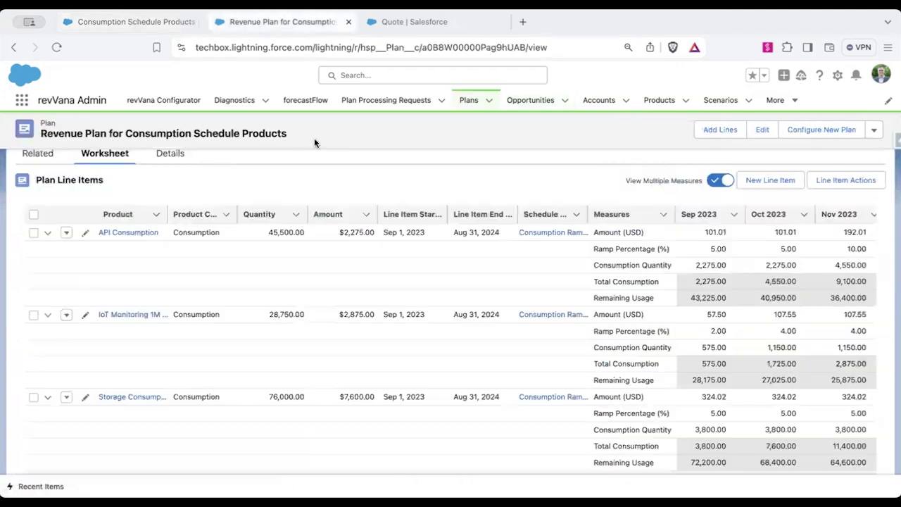
{"action": "scroll", "coordinate": [532, 355], "scroll_direction": "up", "scroll_amount": 1}
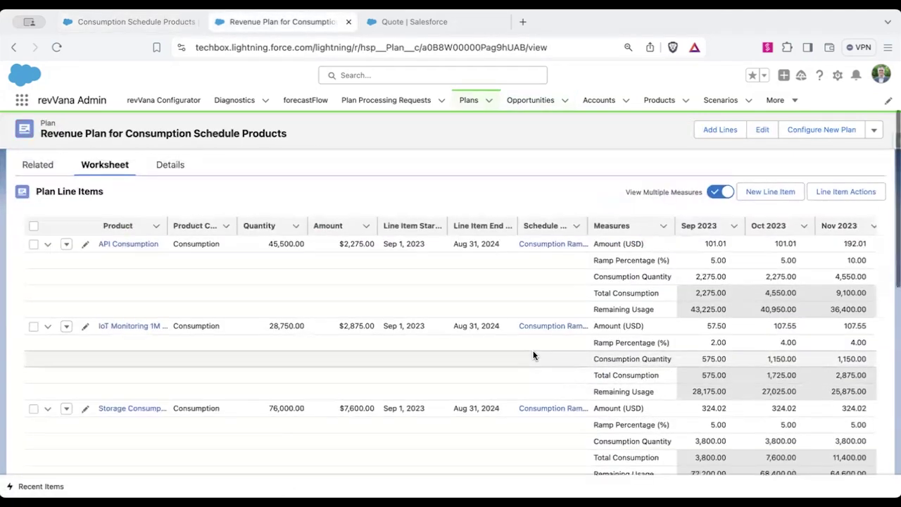
{"action": "scroll", "coordinate": [533, 355], "scroll_direction": "down", "scroll_amount": 1}
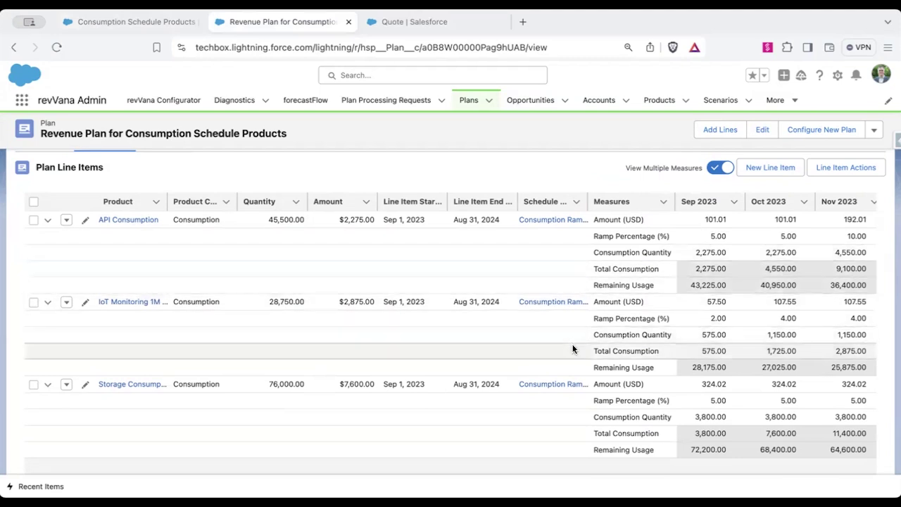
{"action": "scroll", "coordinate": [593, 283], "scroll_direction": "right", "scroll_amount": 3}
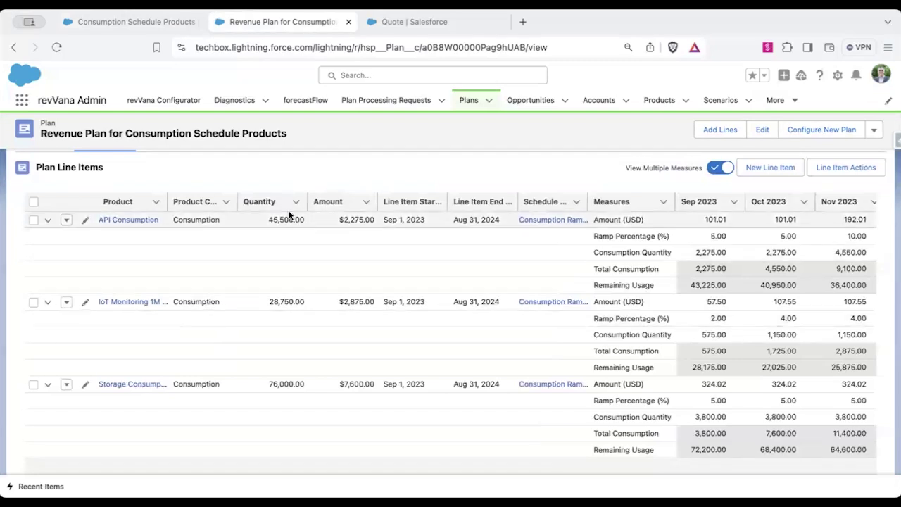
{"action": "scroll", "coordinate": [470, 267], "scroll_direction": "right", "scroll_amount": 8}
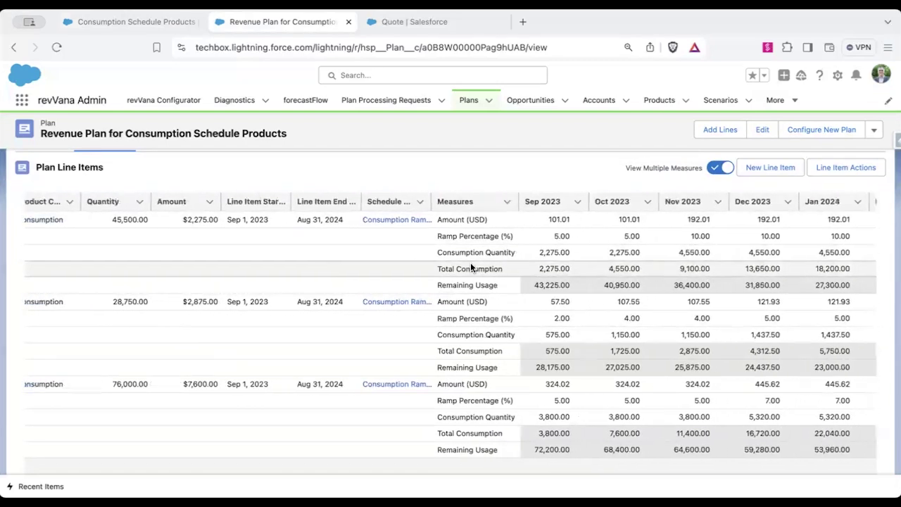
{"action": "scroll", "coordinate": [715, 246], "scroll_direction": "right", "scroll_amount": 5}
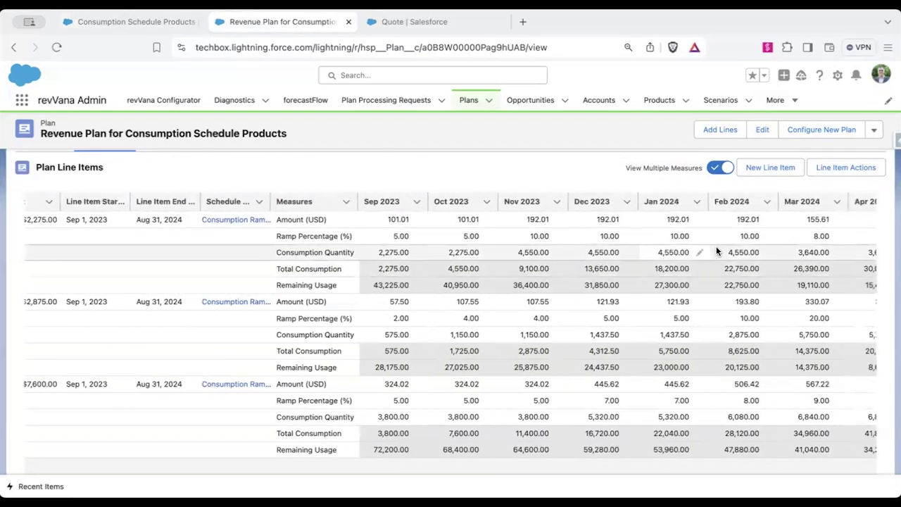
{"action": "scroll", "coordinate": [717, 252], "scroll_direction": "right", "scroll_amount": 4}
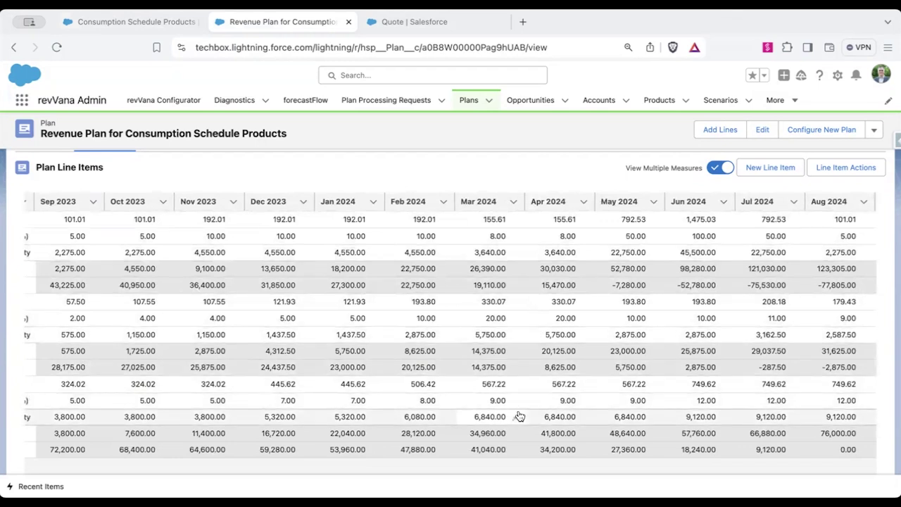
{"action": "scroll", "coordinate": [518, 417], "scroll_direction": "left", "scroll_amount": 10}
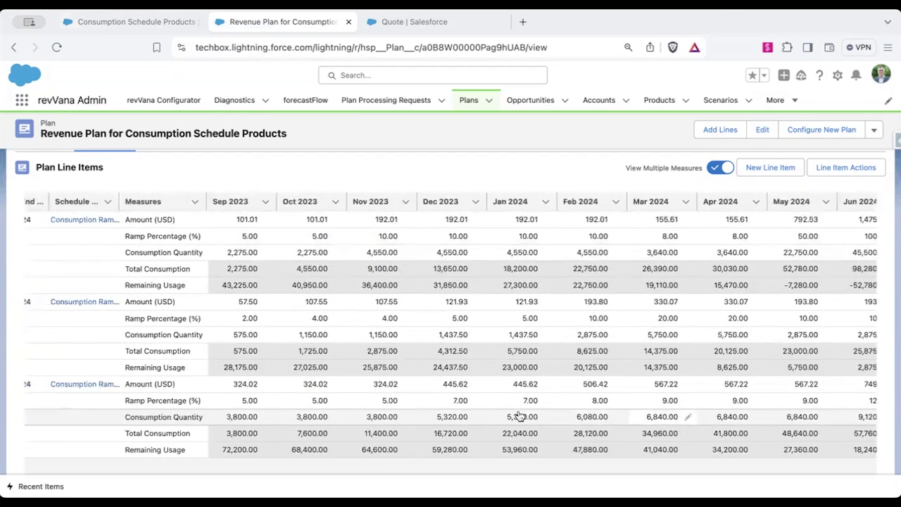
{"action": "scroll", "coordinate": [525, 412], "scroll_direction": "down", "scroll_amount": 2}
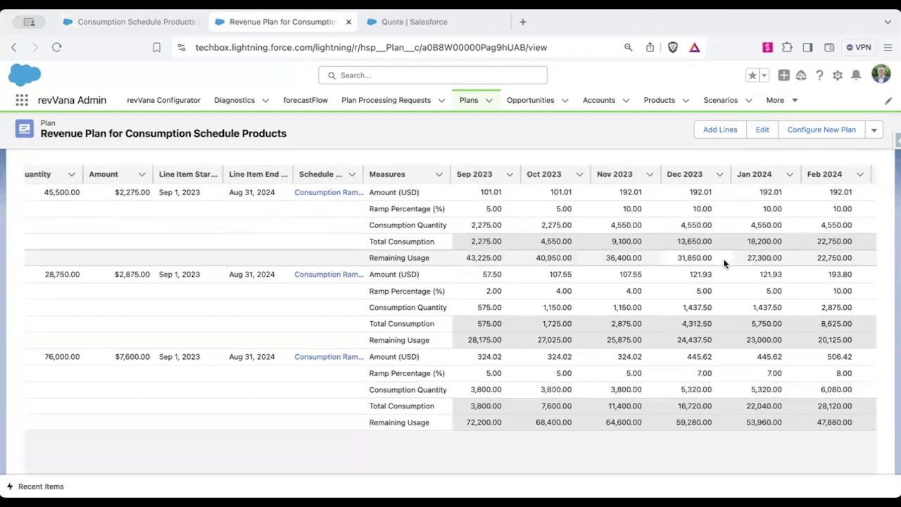
{"action": "scroll", "coordinate": [724, 262], "scroll_direction": "up", "scroll_amount": 1}
{"action": "scroll", "coordinate": [724, 261], "scroll_direction": "left", "scroll_amount": 5}
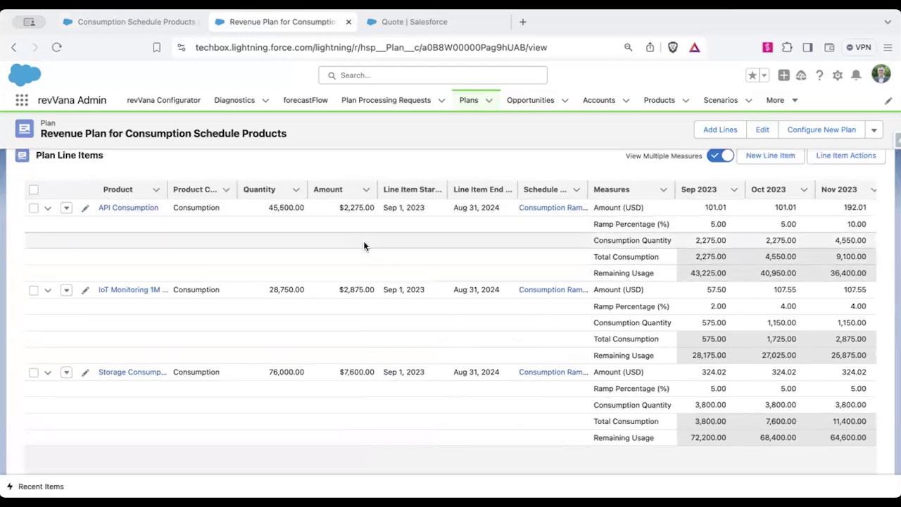
{"action": "scroll", "coordinate": [495, 251], "scroll_direction": "right", "scroll_amount": 5}
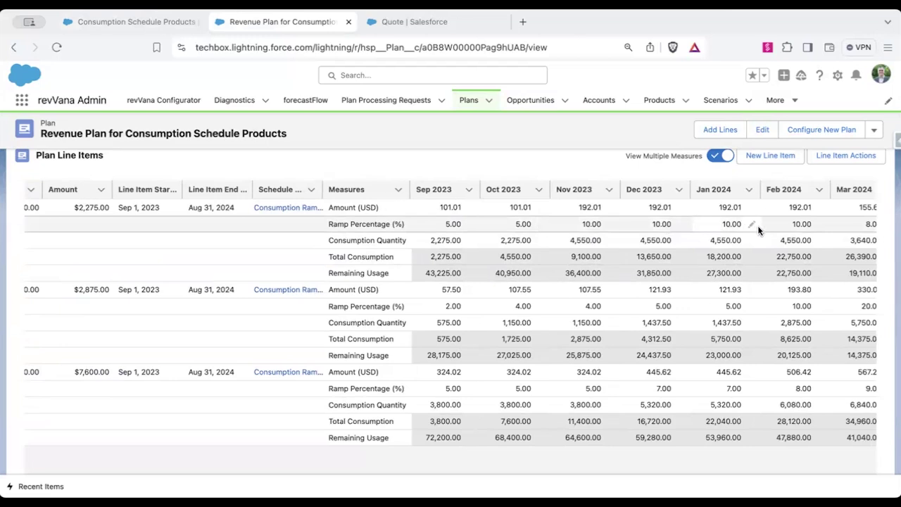
{"action": "scroll", "coordinate": [757, 225], "scroll_direction": "right", "scroll_amount": 5}
{"action": "scroll", "coordinate": [757, 225], "scroll_direction": "right", "scroll_amount": 1}
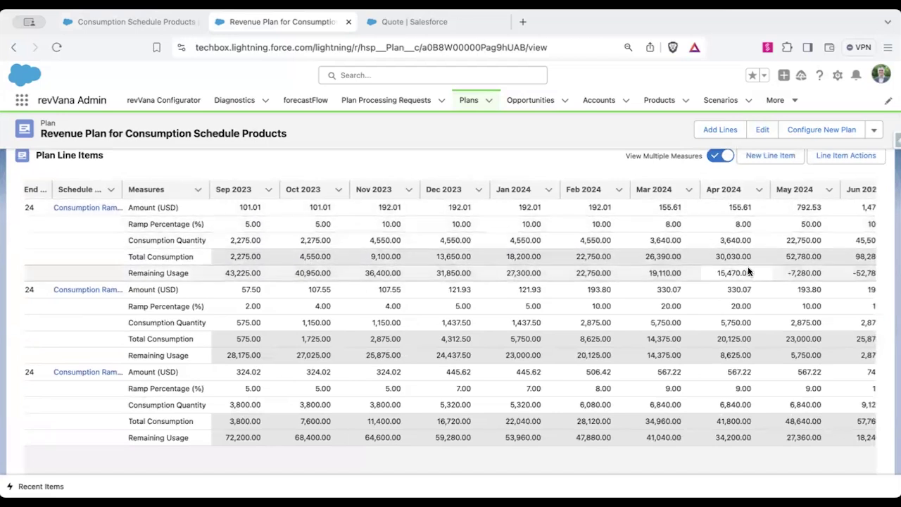
{"action": "scroll", "coordinate": [747, 268], "scroll_direction": "right", "scroll_amount": 2}
{"action": "scroll", "coordinate": [747, 271], "scroll_direction": "right", "scroll_amount": 2}
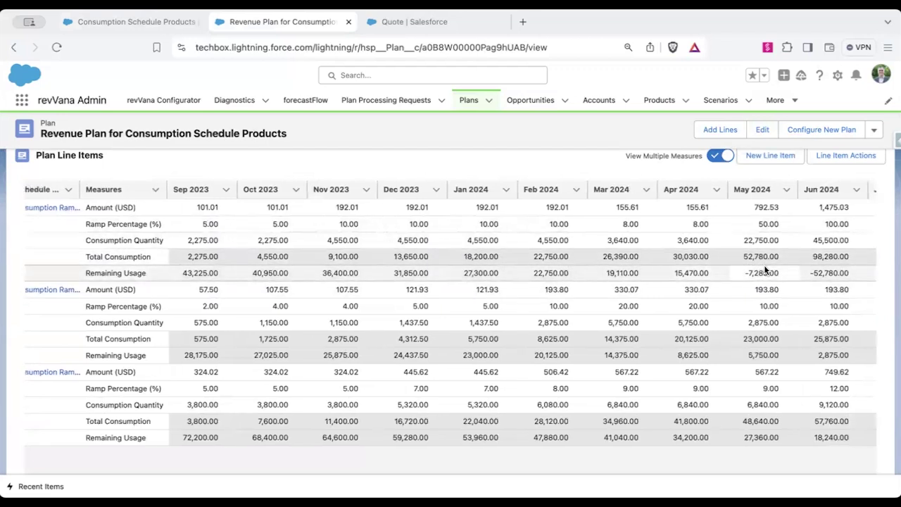
{"action": "scroll", "coordinate": [764, 266], "scroll_direction": "right", "scroll_amount": 6}
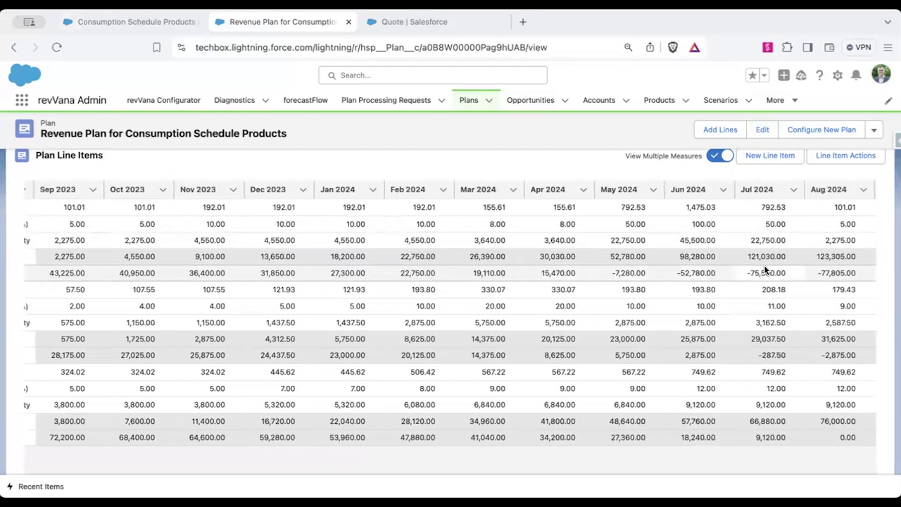
{"action": "scroll", "coordinate": [764, 264], "scroll_direction": "down", "scroll_amount": 1}
{"action": "scroll", "coordinate": [764, 267], "scroll_direction": "up", "scroll_amount": 1}
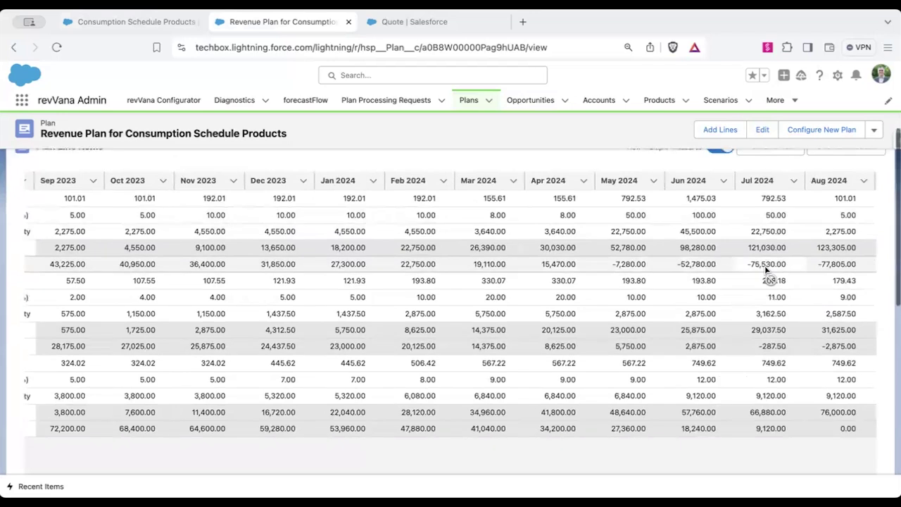
- Return to the Consumption Schedule Products opportunity and scroll down to its USD 12,908.21 plan
{"action": "scroll", "coordinate": [761, 341], "scroll_direction": "left", "scroll_amount": 10}
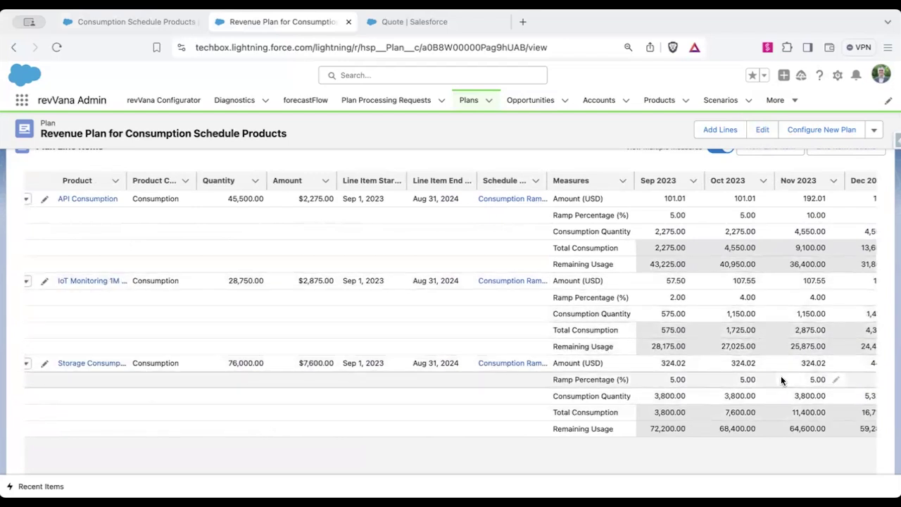
{"action": "scroll", "coordinate": [831, 374], "scroll_direction": "right", "scroll_amount": 5}
{"action": "scroll", "coordinate": [834, 374], "scroll_direction": "right", "scroll_amount": 5}
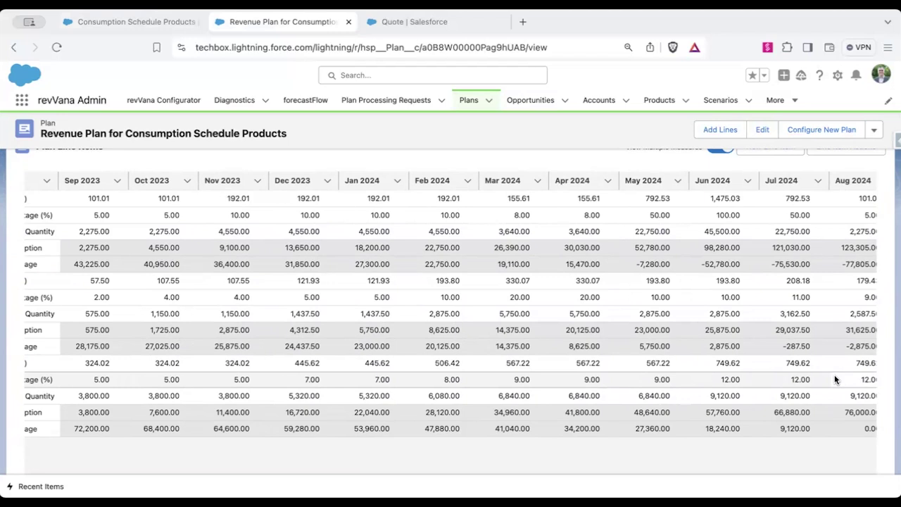
{"action": "scroll", "coordinate": [833, 379], "scroll_direction": "left", "scroll_amount": 8}
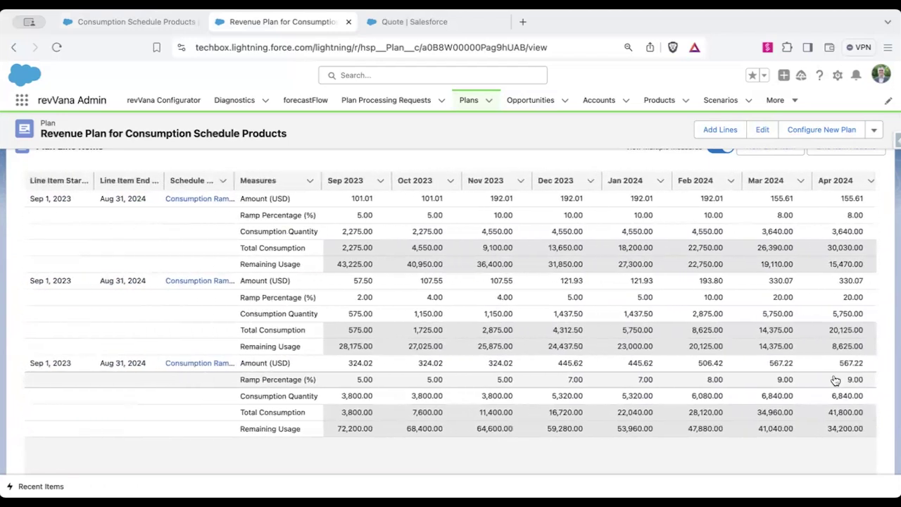
{"action": "scroll", "coordinate": [833, 379], "scroll_direction": "left", "scroll_amount": 5}
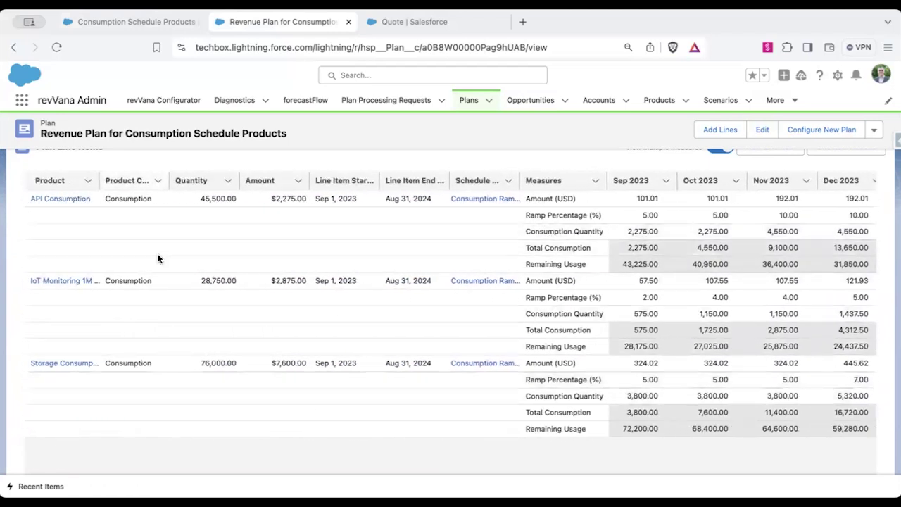
{"action": "left_click", "coordinate": [134, 22]}
{"action": "scroll", "coordinate": [549, 324], "scroll_direction": "down", "scroll_amount": 4}
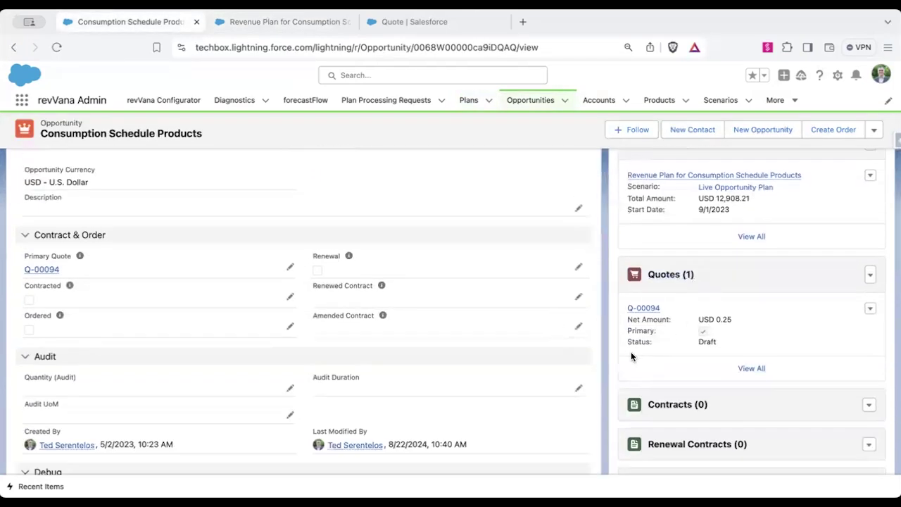
- Bring up the Q-00094 Edit Quote page and select the IoT Monitoring line's estimated usage
{"action": "left_click", "coordinate": [419, 21]}
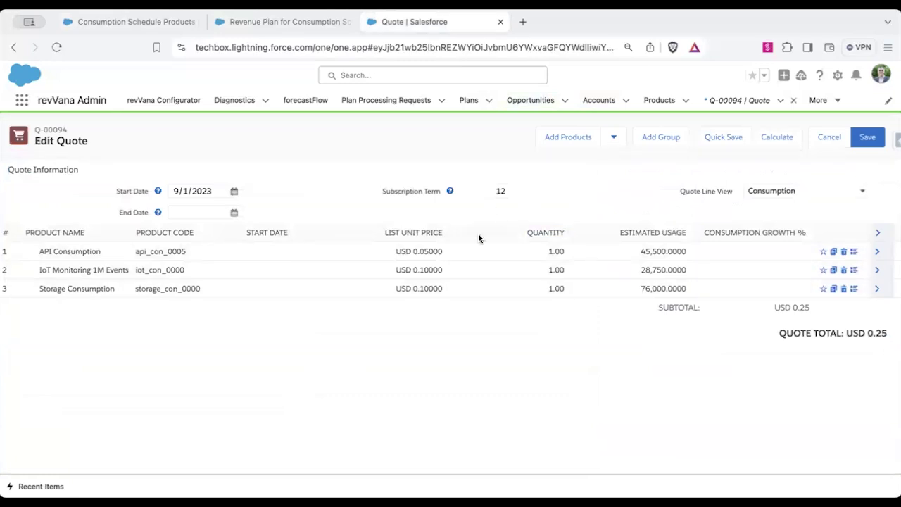
{"action": "left_click", "coordinate": [636, 270]}
- Change IoT Monitoring 1M Events estimated usage from 28,750 to 39,750 and save the quote
{"action": "left_click", "coordinate": [685, 274]}
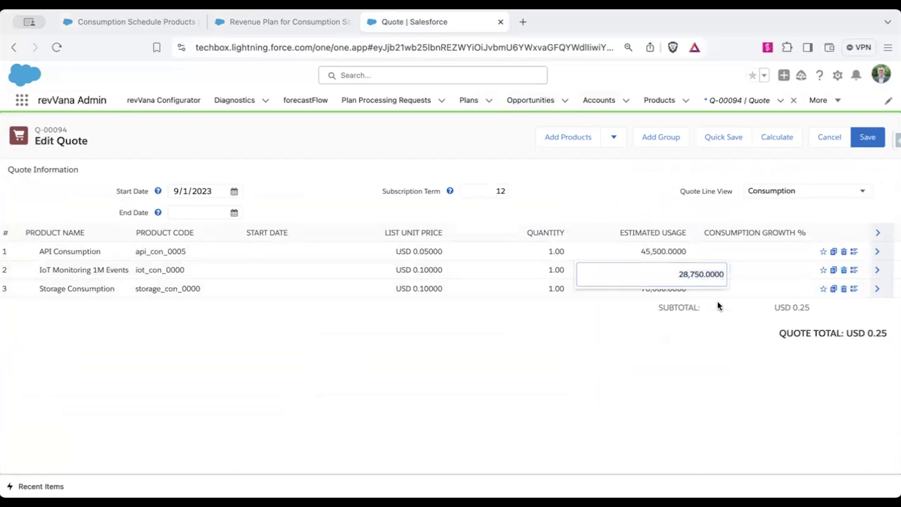
{"action": "key", "text": "BackSpace"}
{"action": "key", "text": "BackSpace"}
{"action": "type", "text": "39"}
{"action": "left_click", "coordinate": [676, 353]}
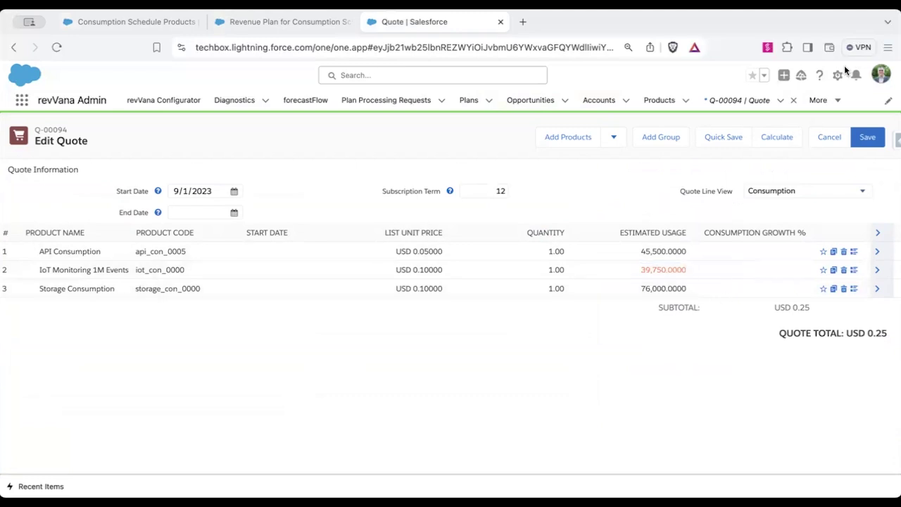
{"action": "left_click", "coordinate": [866, 138]}
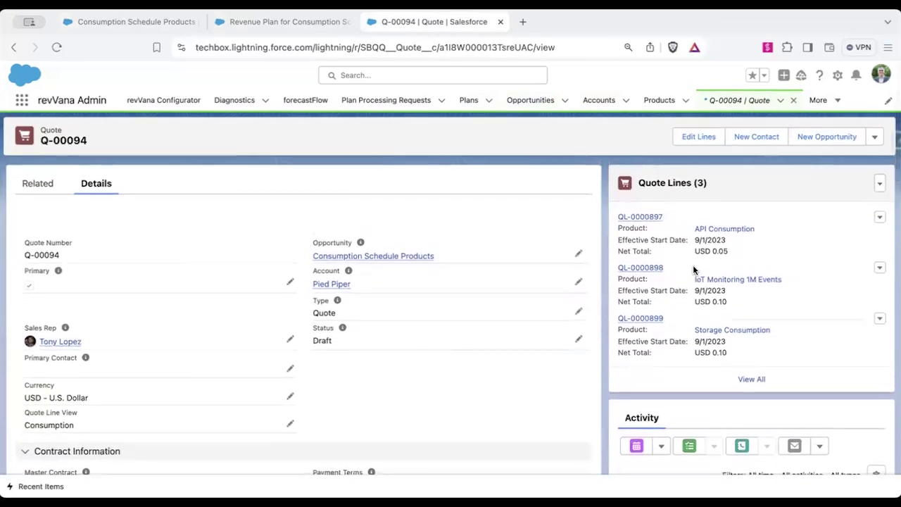
{"action": "scroll", "coordinate": [693, 268], "scroll_direction": "down", "scroll_amount": 1}
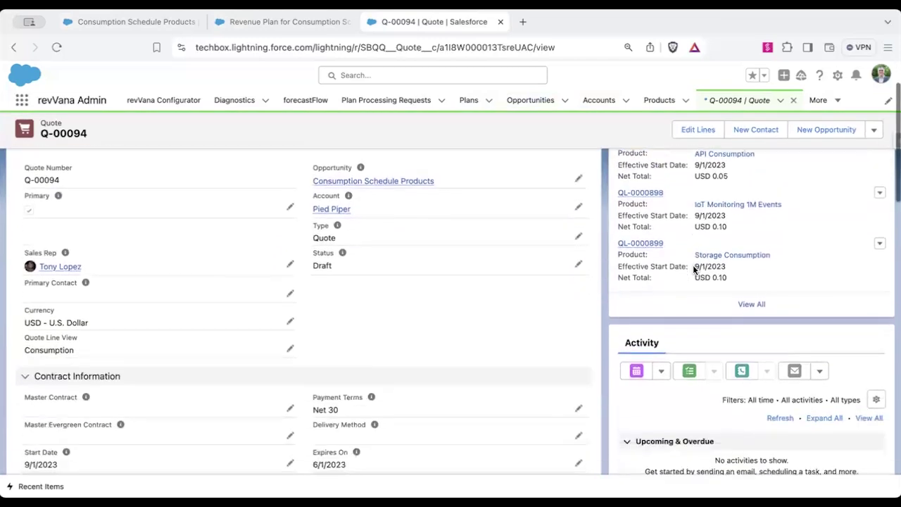
- Switch back to the Consumption Schedule Products opportunity to reach its updated revenue plan
{"action": "scroll", "coordinate": [693, 264], "scroll_direction": "up", "scroll_amount": 1}
{"action": "left_click", "coordinate": [95, 22]}
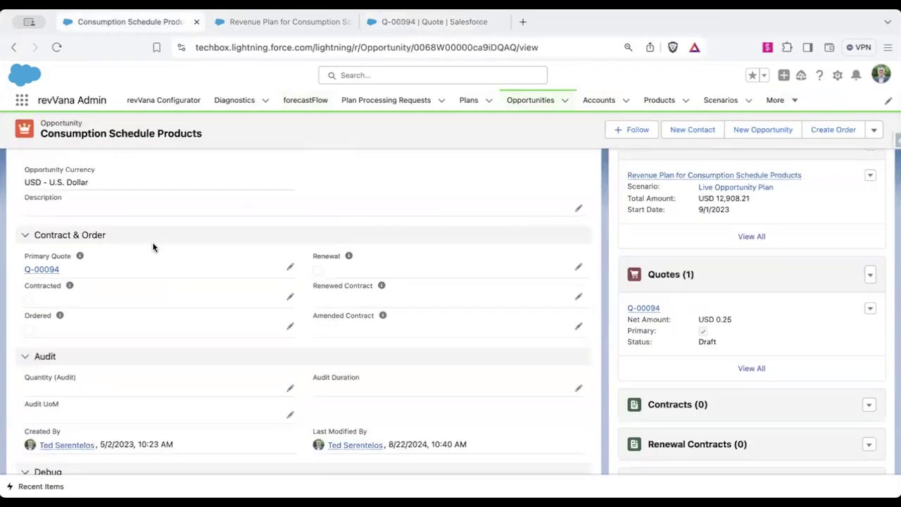
{"action": "scroll", "coordinate": [178, 305], "scroll_direction": "up", "scroll_amount": 2}
{"action": "scroll", "coordinate": [178, 305], "scroll_direction": "up", "scroll_amount": 3}
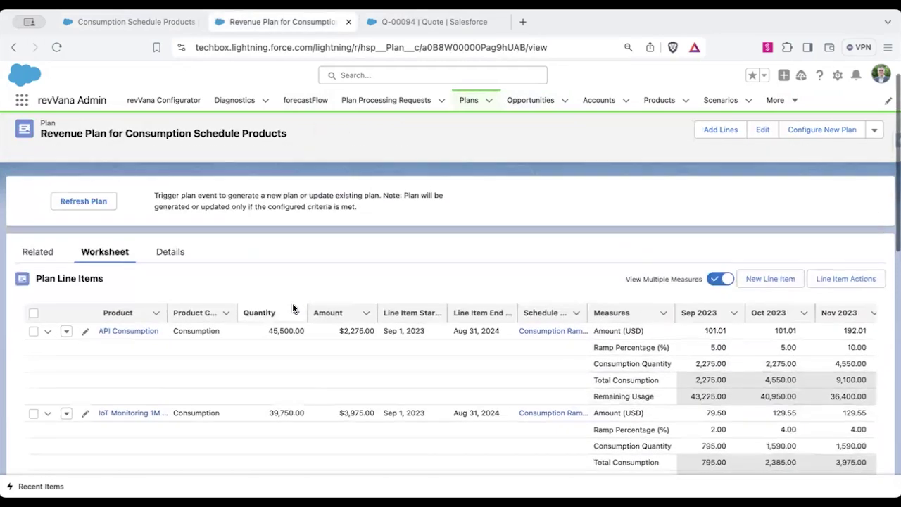
{"action": "scroll", "coordinate": [292, 303], "scroll_direction": "down", "scroll_amount": 3}
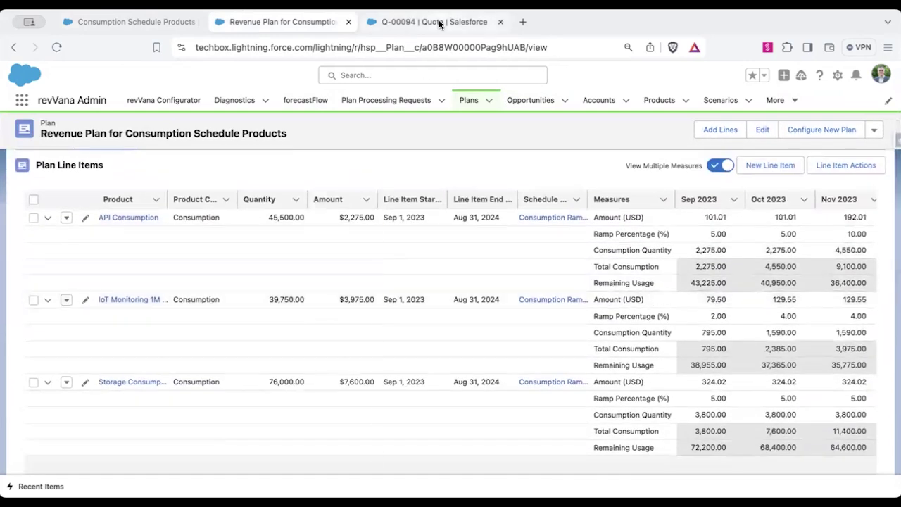
{"action": "left_click", "coordinate": [439, 25]}
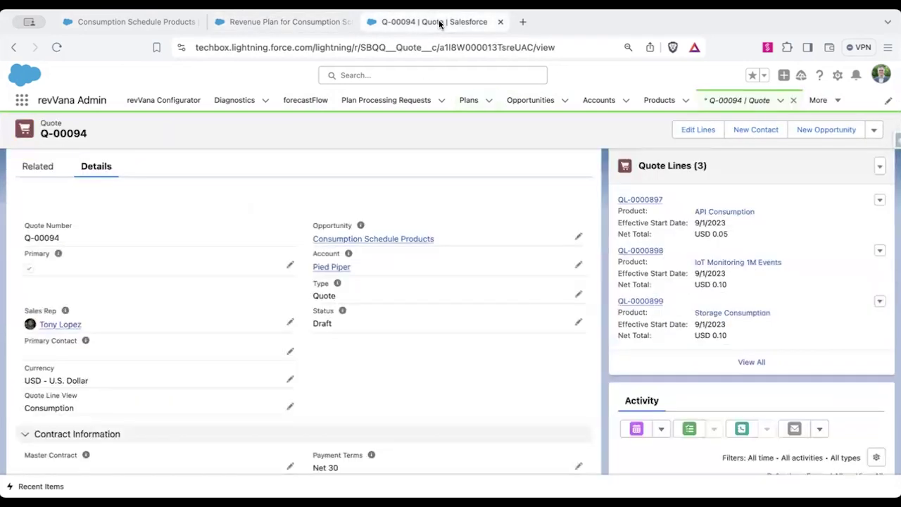
{"action": "scroll", "coordinate": [619, 262], "scroll_direction": "down", "scroll_amount": 1}
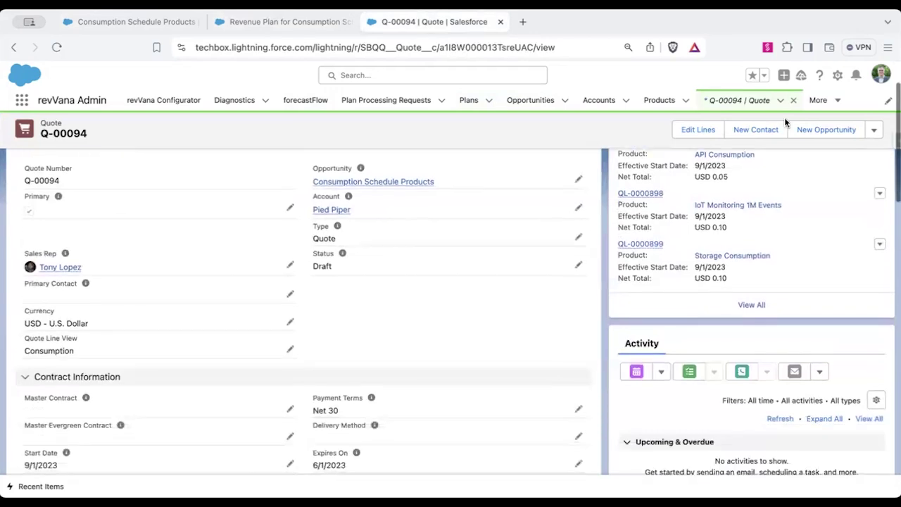
{"action": "left_click", "coordinate": [692, 129]}
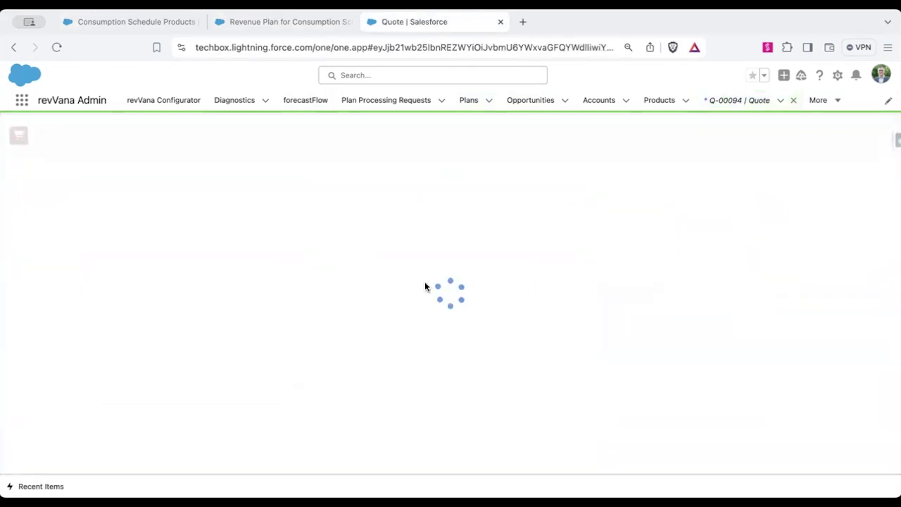
{"action": "left_click", "coordinate": [250, 21]}
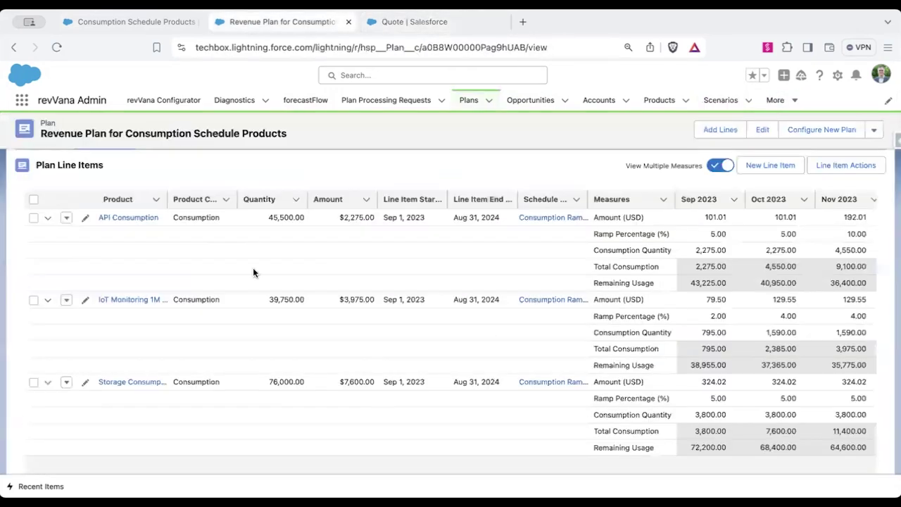
{"action": "scroll", "coordinate": [478, 315], "scroll_direction": "right", "scroll_amount": 2}
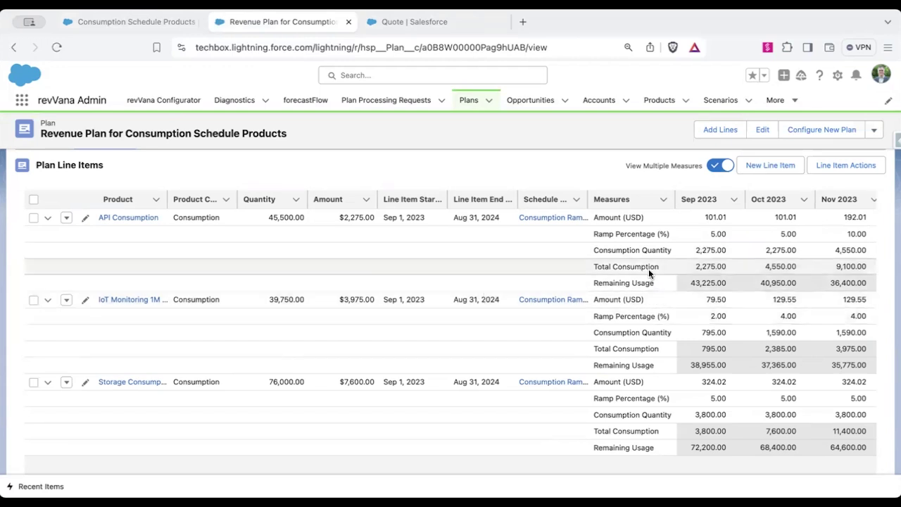
{"action": "mouse_move", "coordinate": [694, 251]}
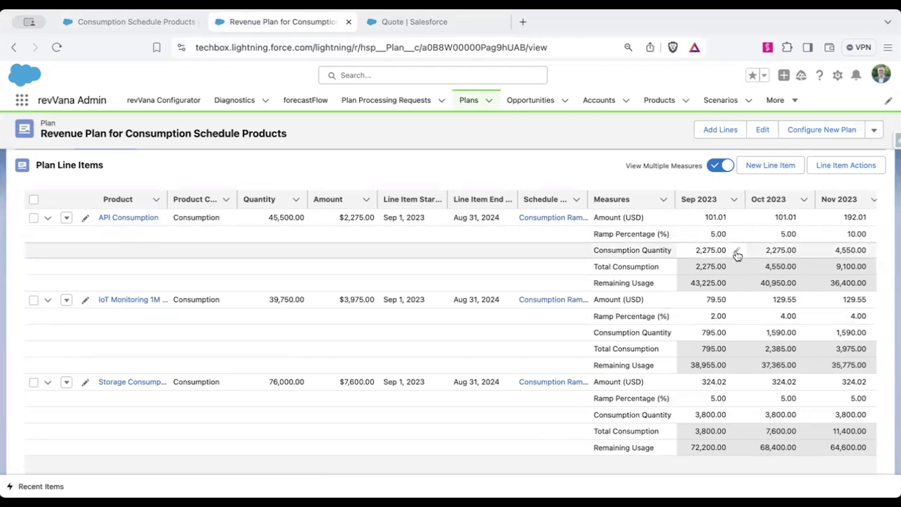
- Set the Sep 2023 consumption quantity to 0 for API Consumption and IoT Monitoring
{"action": "left_click", "coordinate": [736, 252]}
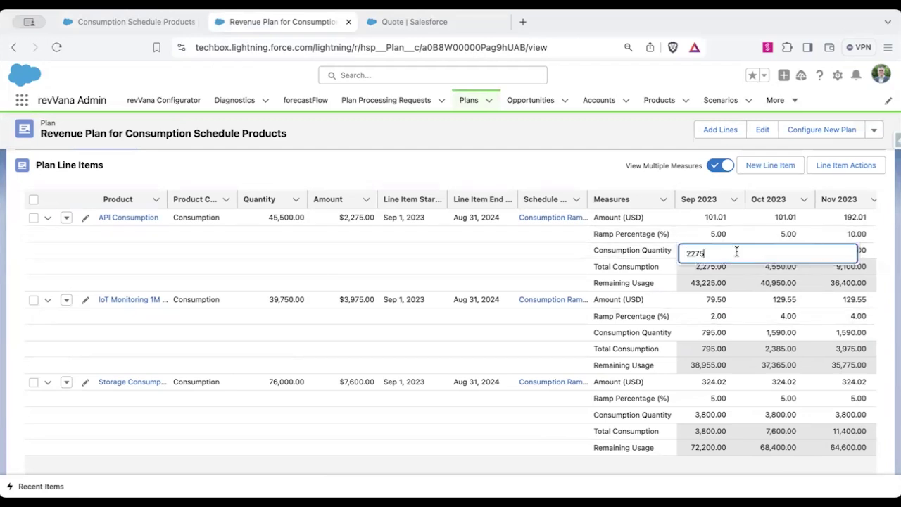
{"action": "double_click", "coordinate": [736, 252]}
{"action": "type", "text": "0"}
{"action": "key", "text": "Return"}
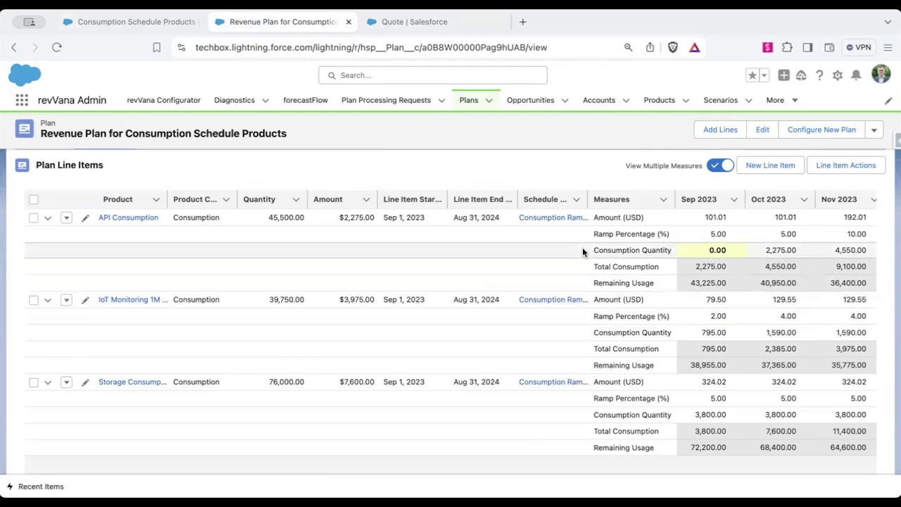
{"action": "scroll", "coordinate": [619, 267], "scroll_direction": "down", "scroll_amount": 3}
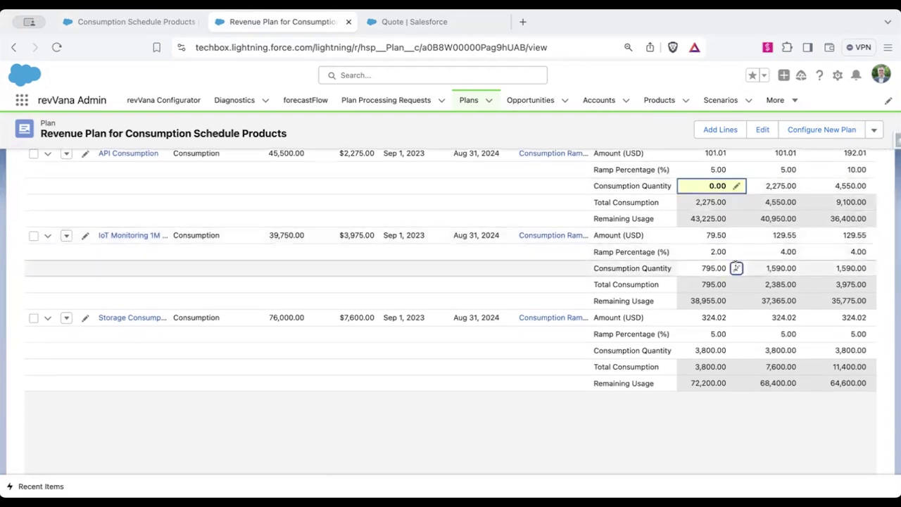
{"action": "left_click", "coordinate": [736, 269]}
{"action": "type", "text": "0"}
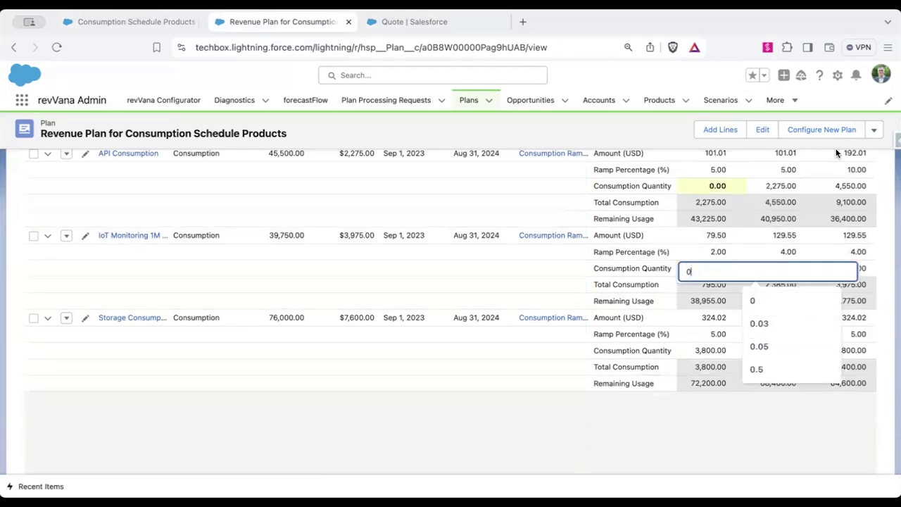
{"action": "left_click", "coordinate": [704, 334]}
- Set Storage's Sep 2023 consumption quantity to 500 and save the plan
{"action": "left_click", "coordinate": [737, 351]}
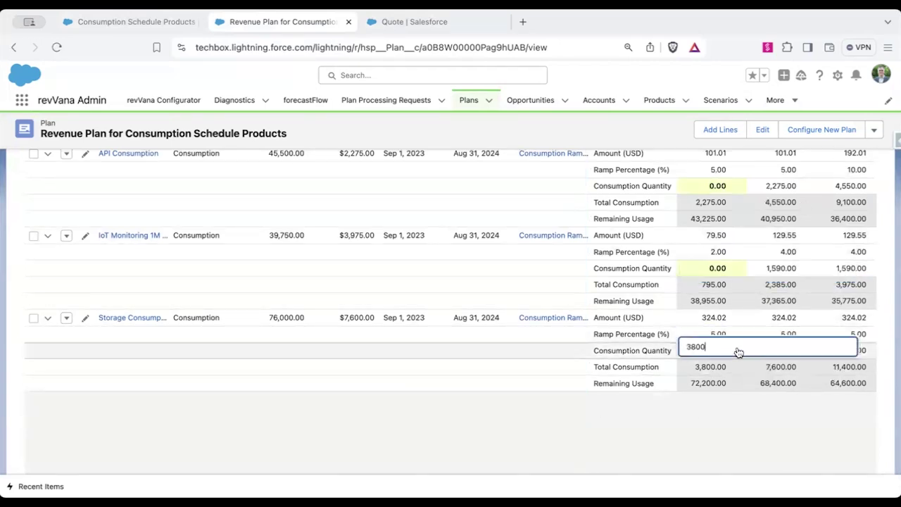
{"action": "type", "text": "500"}
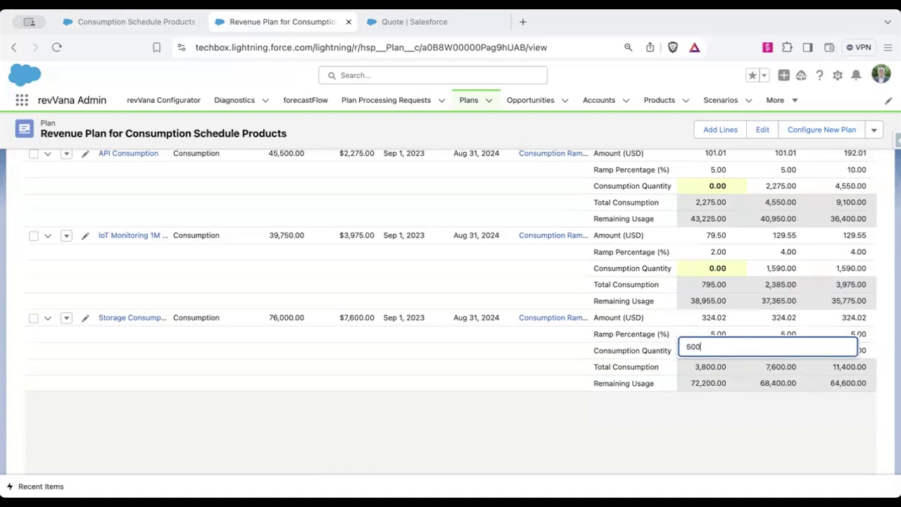
{"action": "left_click", "coordinate": [625, 429]}
{"action": "scroll", "coordinate": [623, 422], "scroll_direction": "down", "scroll_amount": 3}
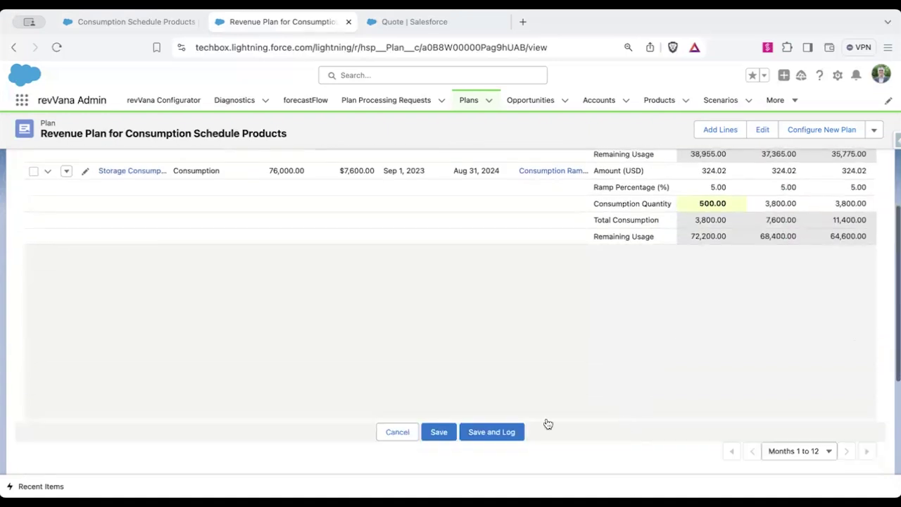
{"action": "left_click", "coordinate": [441, 434]}
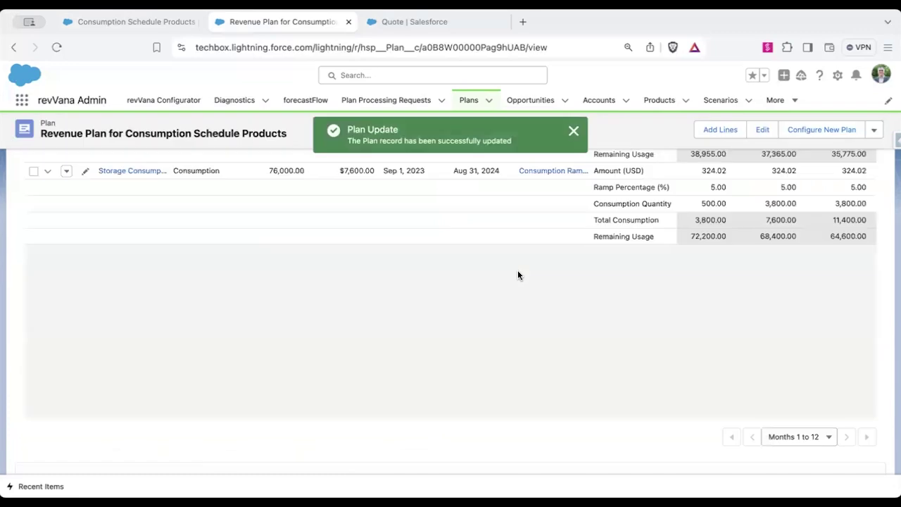
- Scroll to the top of the plan record to confirm the USD 13,480.21 Total Amount
{"action": "scroll", "coordinate": [517, 275], "scroll_direction": "up", "scroll_amount": 3}
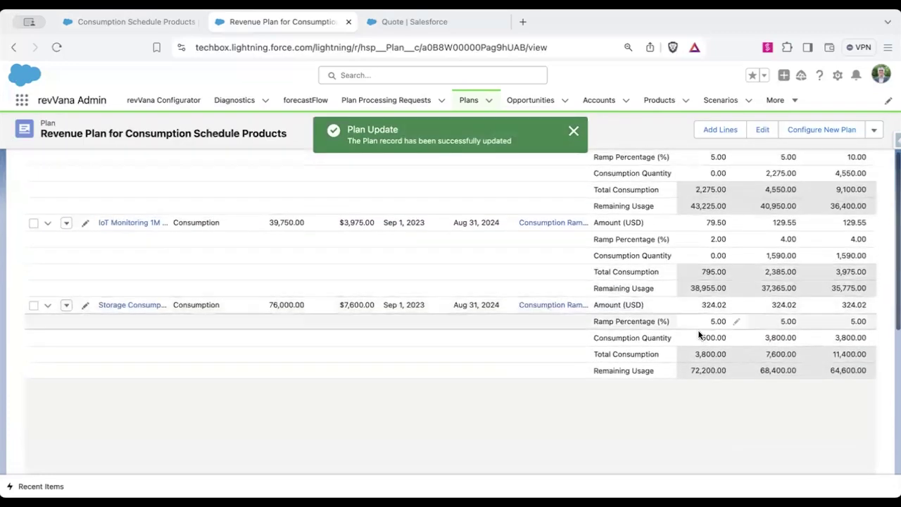
{"action": "scroll", "coordinate": [705, 226], "scroll_direction": "up", "scroll_amount": 2}
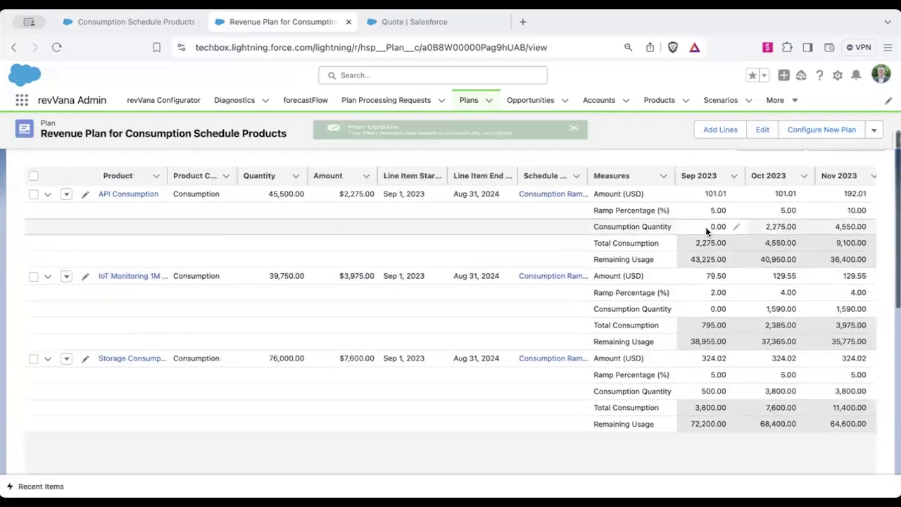
{"action": "scroll", "coordinate": [714, 283], "scroll_direction": "up", "scroll_amount": 1}
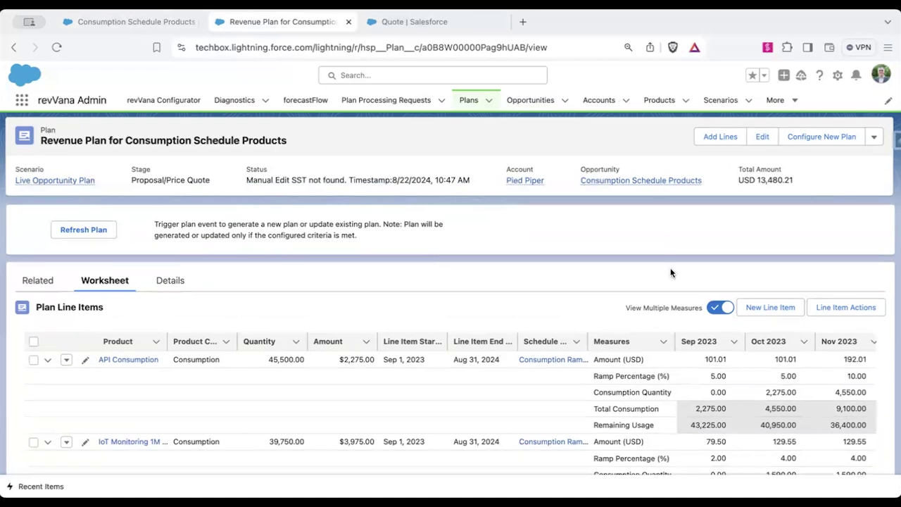
{"action": "scroll", "coordinate": [670, 273], "scroll_direction": "down", "scroll_amount": 3}
{"action": "scroll", "coordinate": [670, 273], "scroll_direction": "down", "scroll_amount": 6}
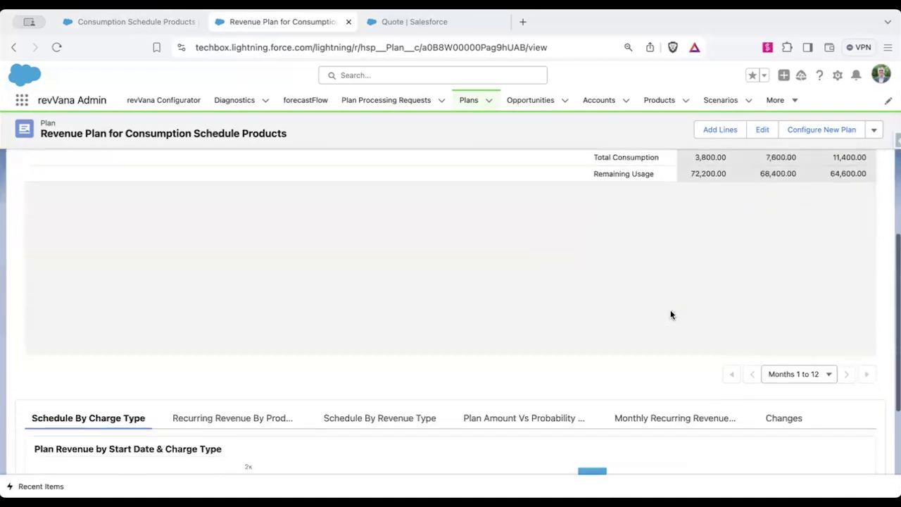
{"action": "scroll", "coordinate": [669, 314], "scroll_direction": "up", "scroll_amount": 7}
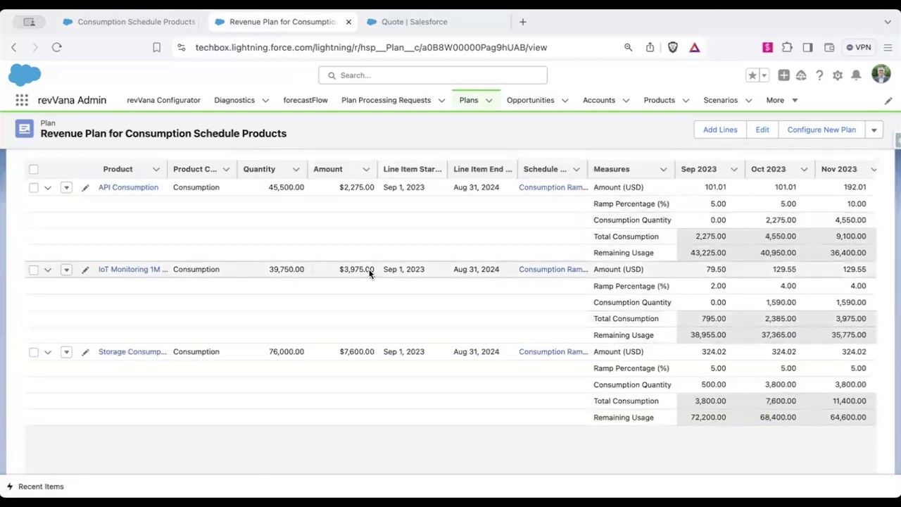
{"action": "scroll", "coordinate": [511, 261], "scroll_direction": "up", "scroll_amount": 1}
{"action": "scroll", "coordinate": [511, 261], "scroll_direction": "up", "scroll_amount": 3}
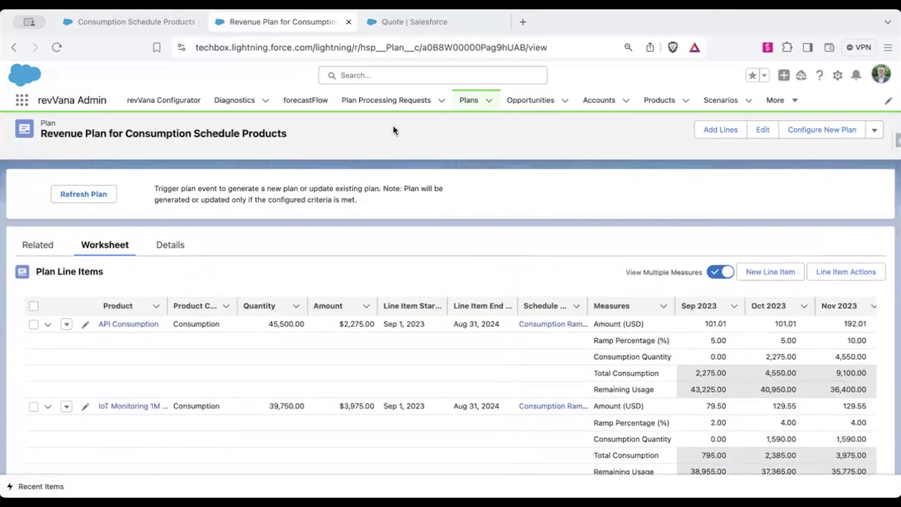
{"action": "scroll", "coordinate": [405, 255], "scroll_direction": "up", "scroll_amount": 1}
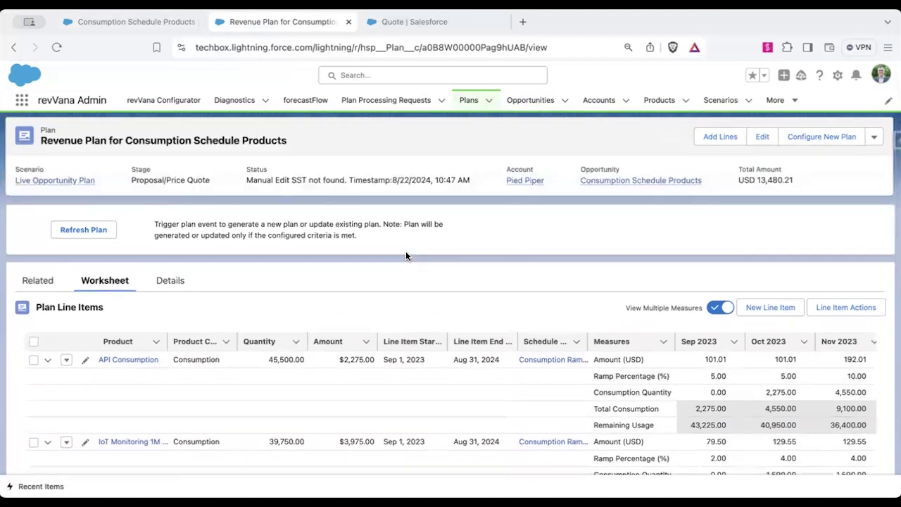